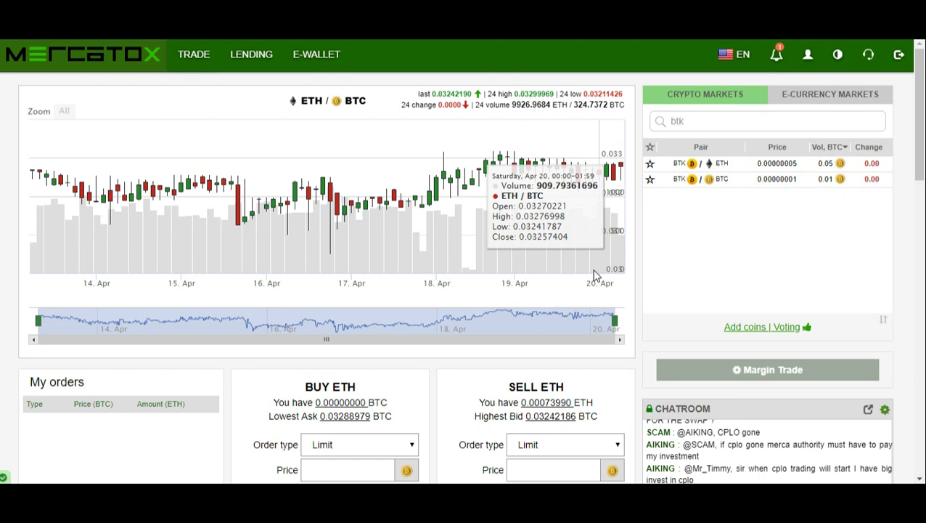
# - Search the markets for btk again and open the BTK/ETH trading pair
pyautogui.click(689, 123)
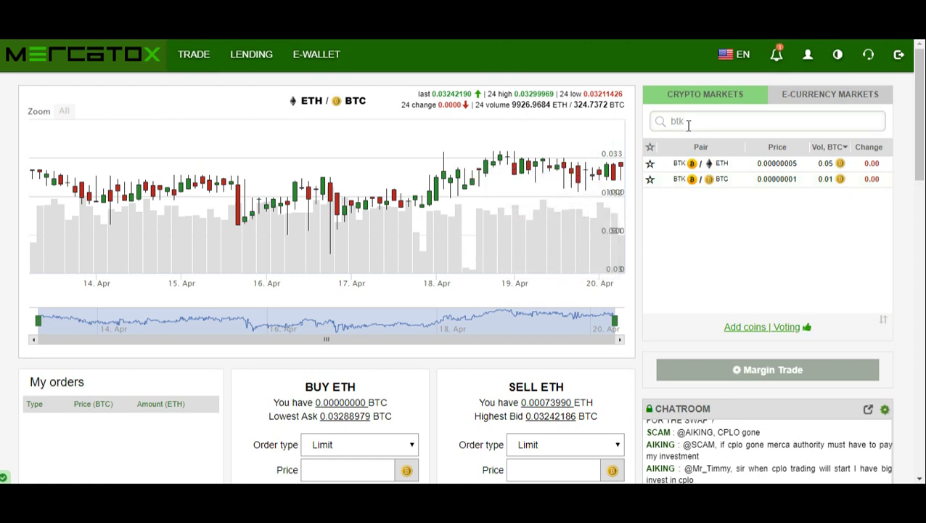
pyautogui.press('BackSpace')
pyautogui.press('BackSpace')
pyautogui.press('BackSpace')
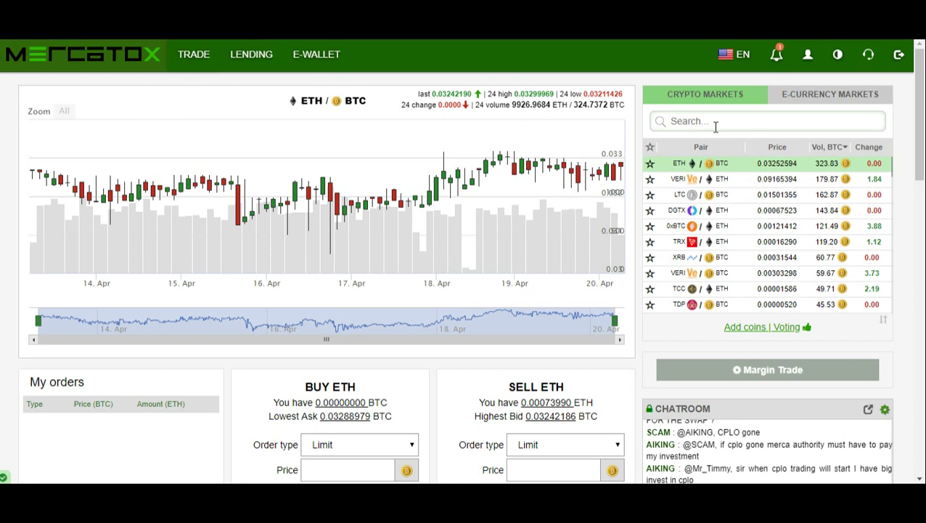
pyautogui.write('b')
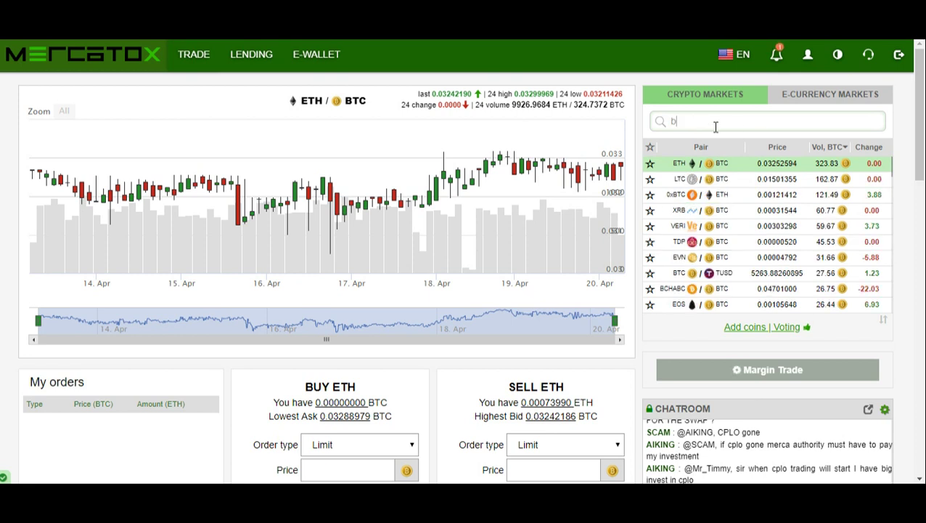
pyautogui.write('tk')
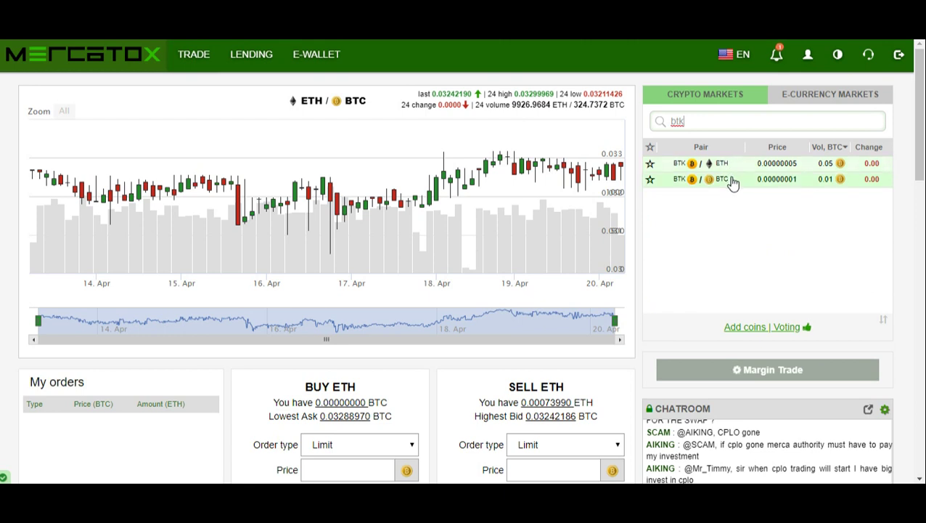
pyautogui.click(723, 165)
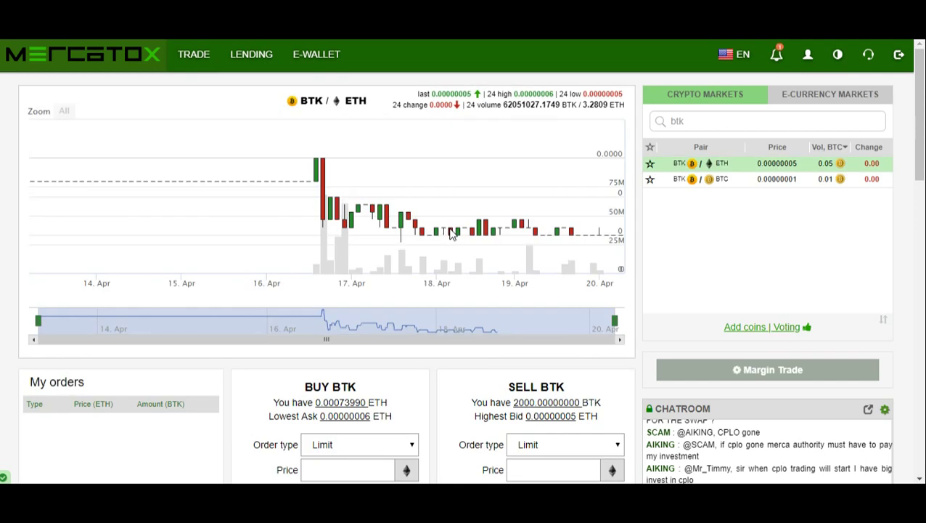
pyautogui.moveTo(551, 226)
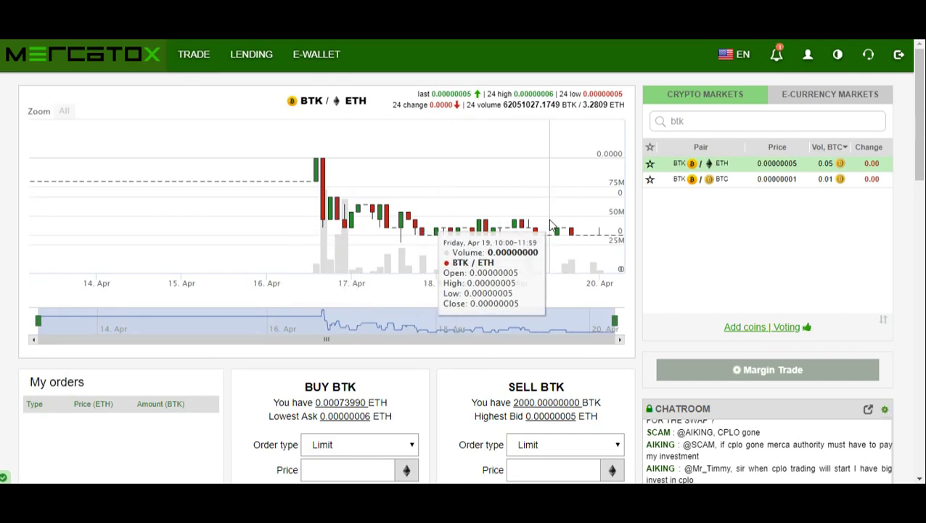
# - Set the Buy BTK price to the lowest ask, 0.00000006 ETH
pyautogui.scroll(-1, 550, 225)
pyautogui.scroll(-1, 550, 226)
pyautogui.scroll(-1, 550, 227)
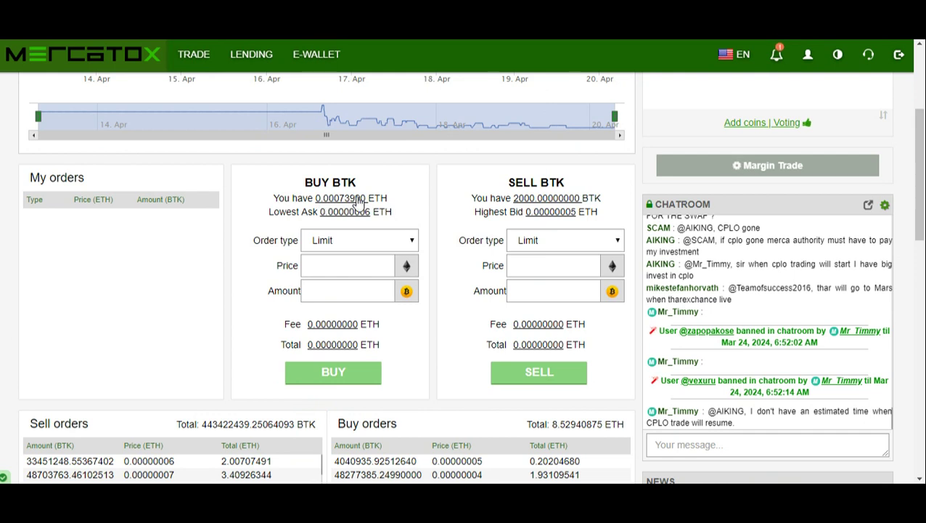
pyautogui.click(320, 264)
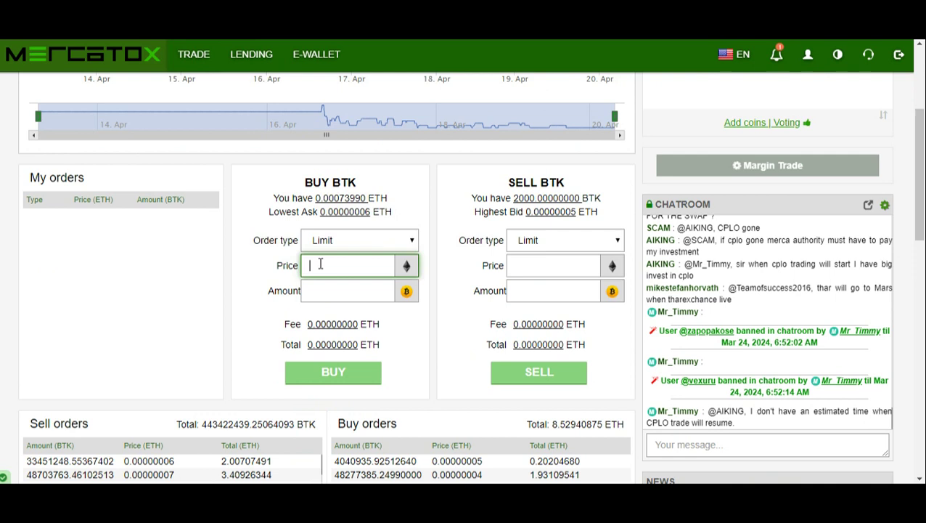
pyautogui.click(345, 212)
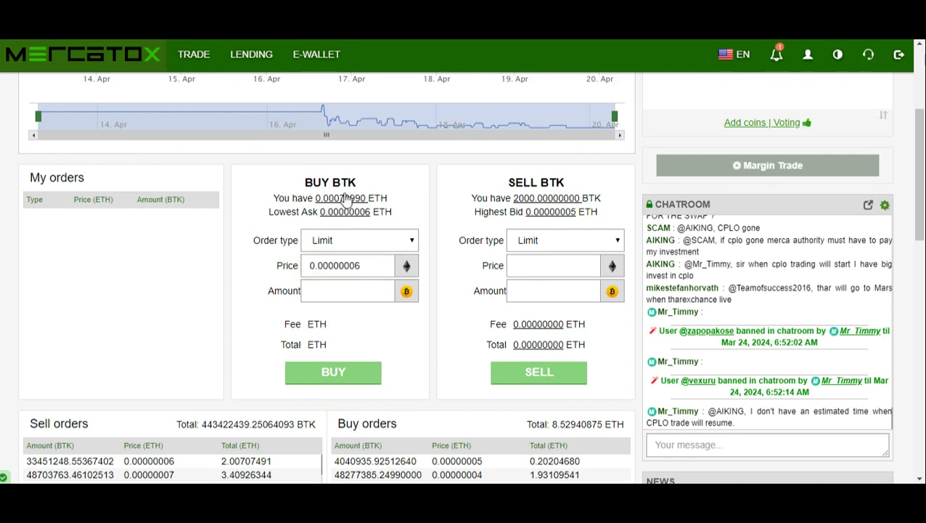
# - Try buy amounts of 100000, 10000, 1000 and 100 BTK, then clear Amount
pyautogui.click(330, 288)
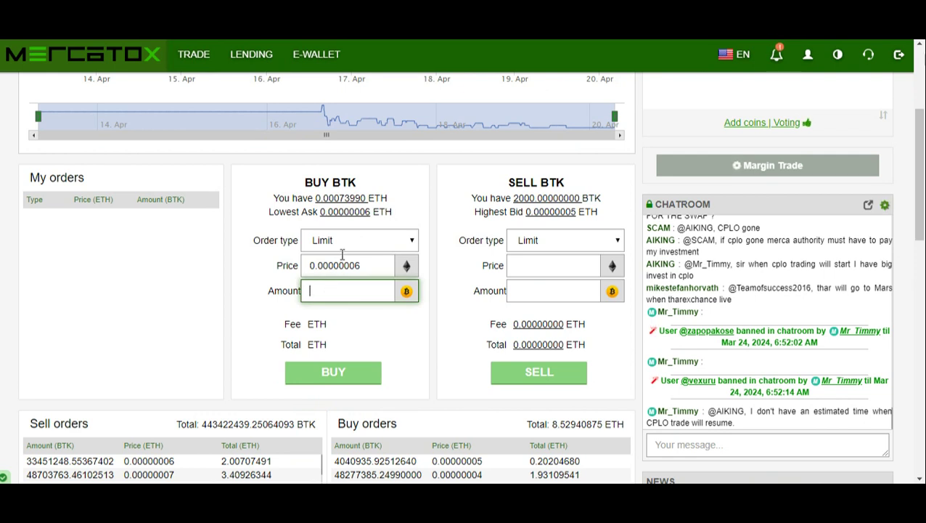
pyautogui.write('10')
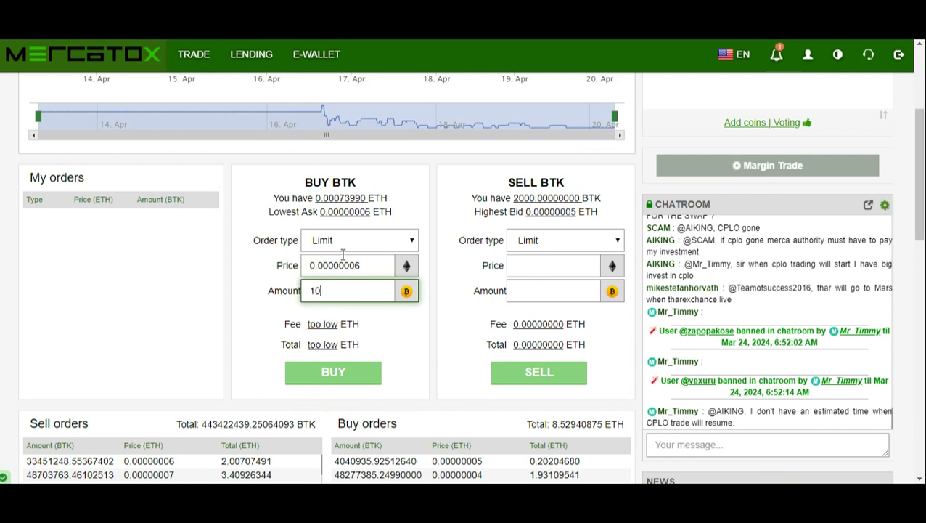
pyautogui.write('000')
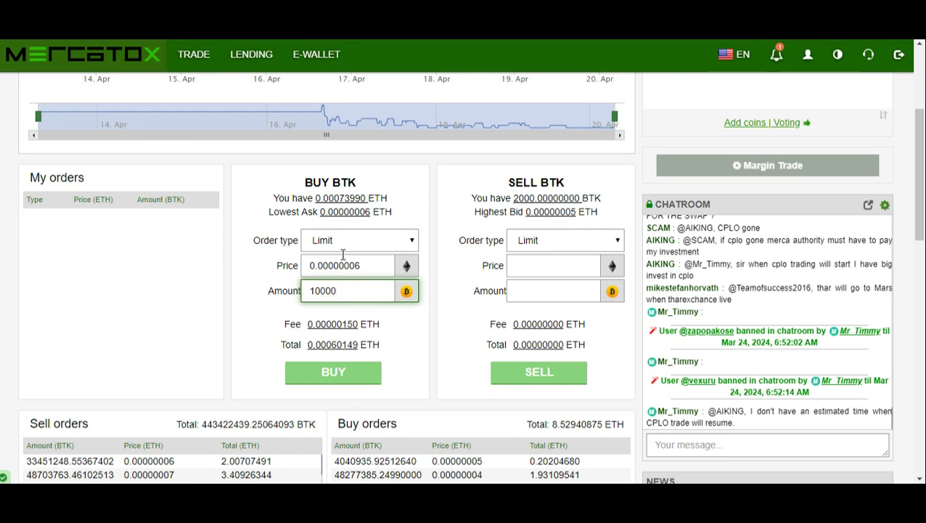
pyautogui.write('0')
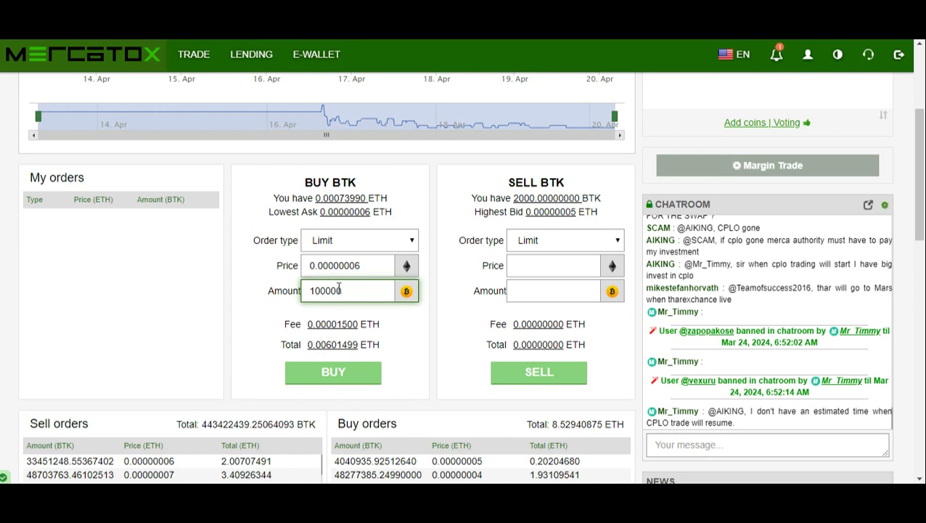
pyautogui.press('BackSpace')
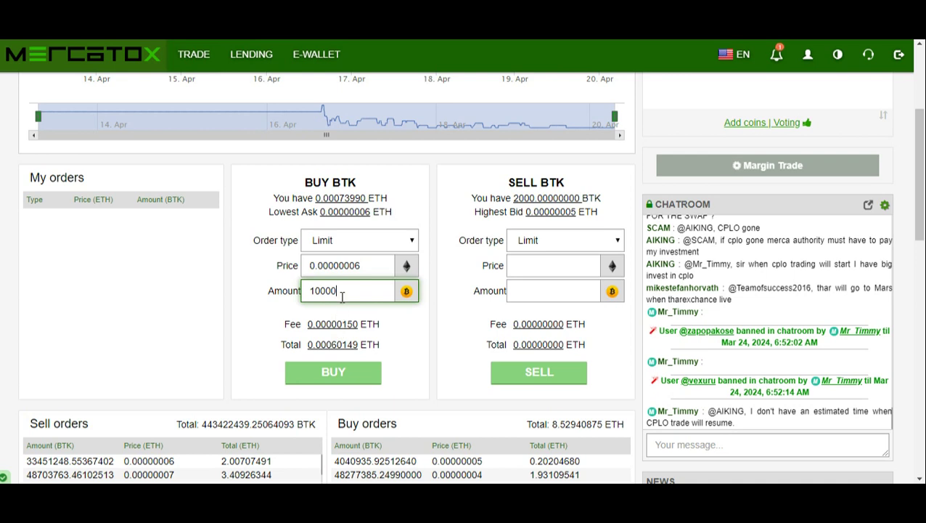
pyautogui.press('BackSpace')
pyautogui.press('BackSpace')
pyautogui.write('10')
pyautogui.write('0')
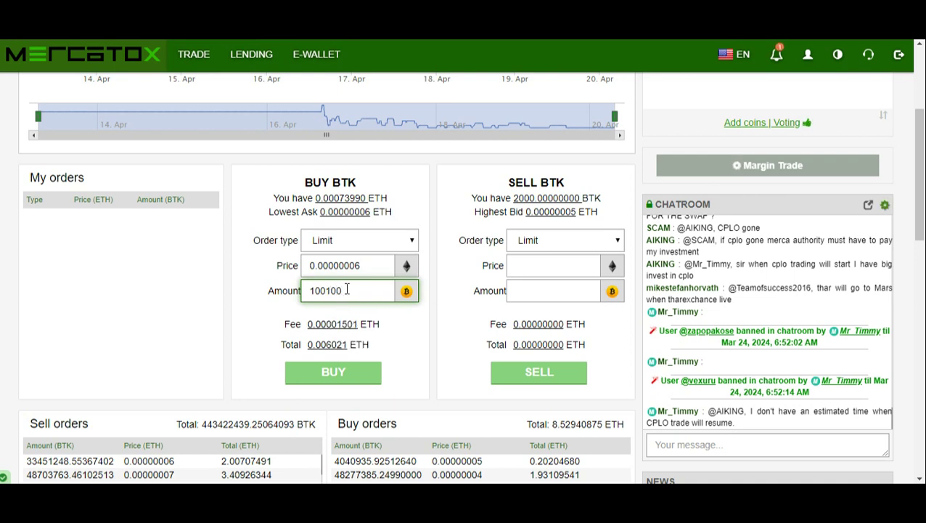
pyautogui.press('BackSpace')
pyautogui.press('BackSpace')
pyautogui.press('BackSpace')
pyautogui.write('0')
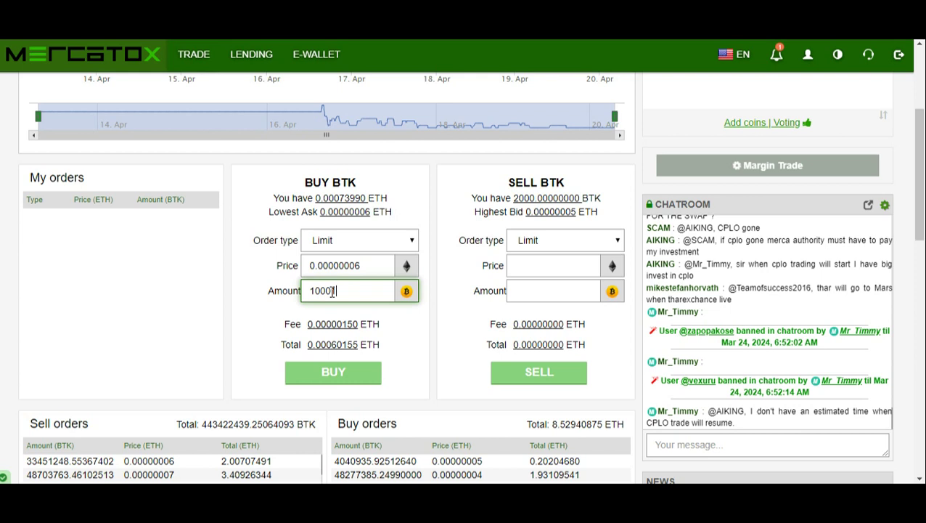
pyautogui.write('0')
pyautogui.press('BackSpace')
pyautogui.write('0')
pyautogui.press('BackSpace')
pyautogui.press('BackSpace')
pyautogui.press('BackSpace')
pyautogui.press('BackSpace')
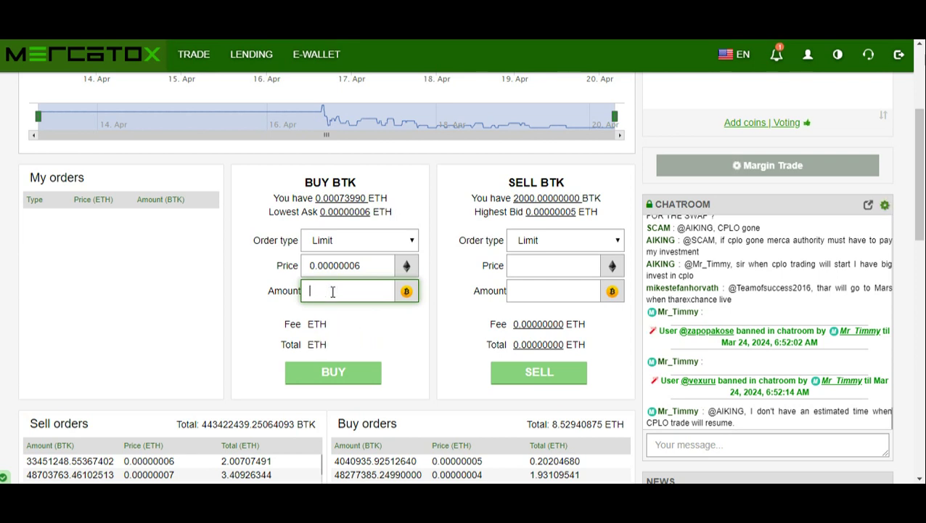
pyautogui.press('BackSpace')
pyautogui.scroll(2, 363, 308)
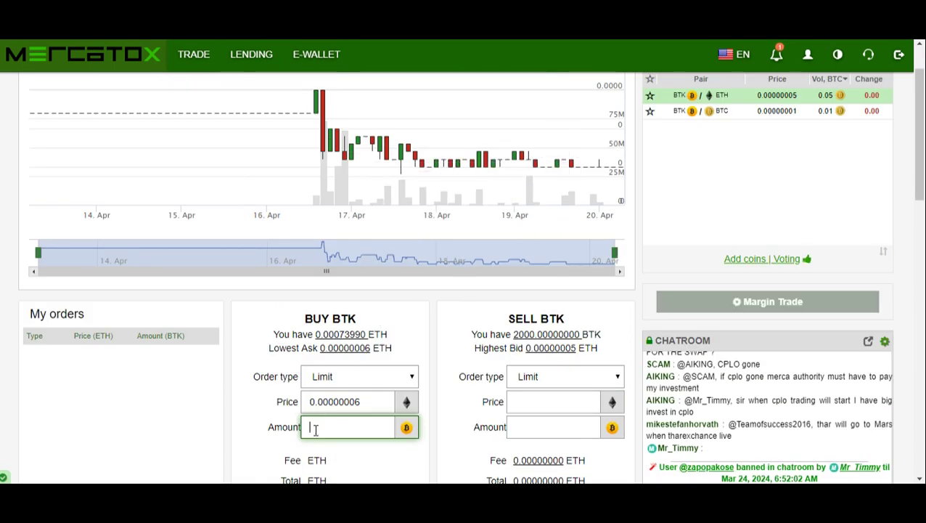
pyautogui.scroll(-1, 316, 428)
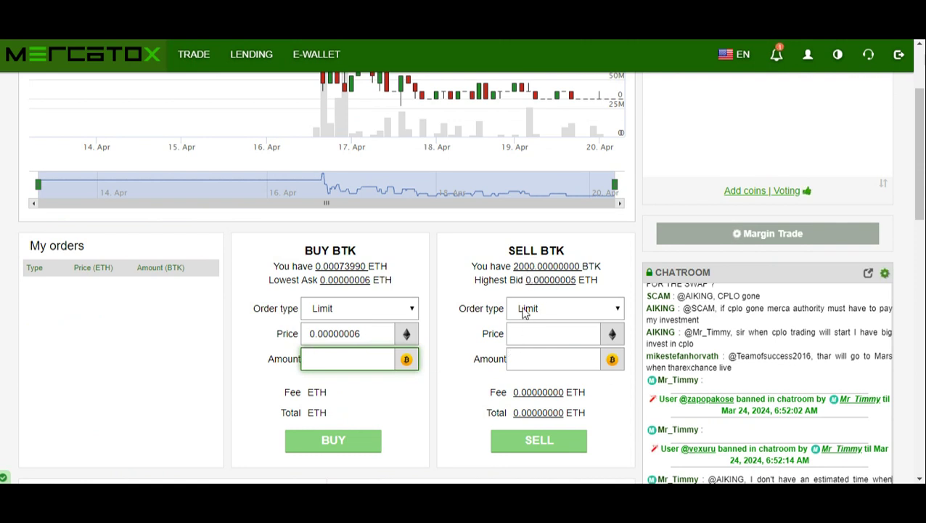
# - Fill the Sell BTK order with 2000 BTK at the 0.00000005 ETH highest bid
pyautogui.click(518, 332)
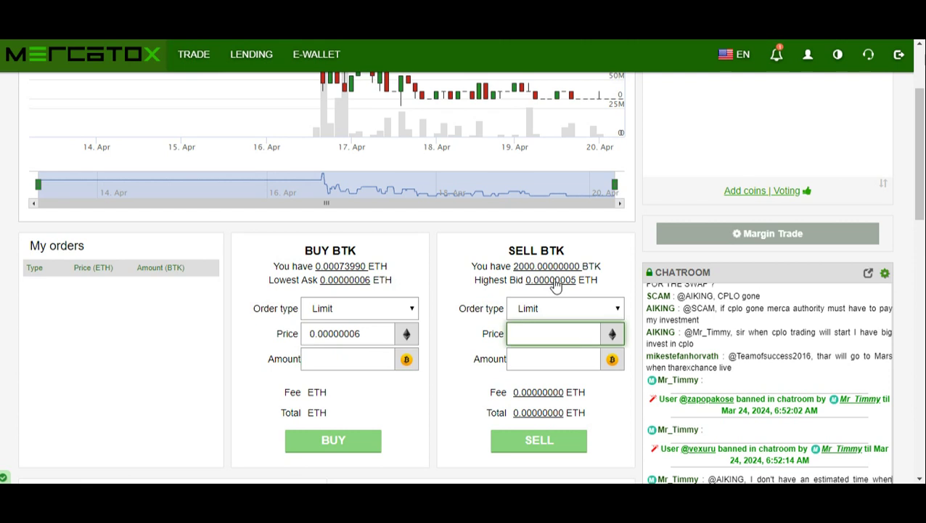
pyautogui.click(550, 280)
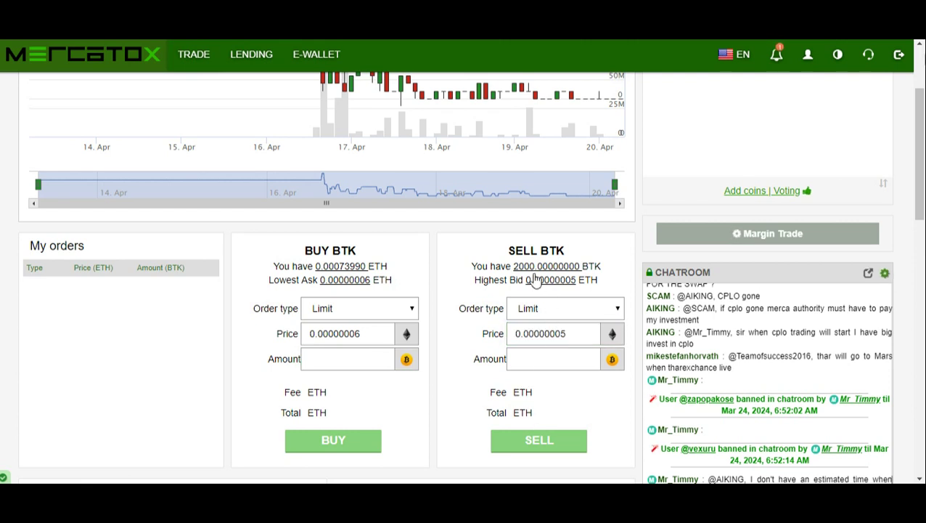
pyautogui.click(525, 359)
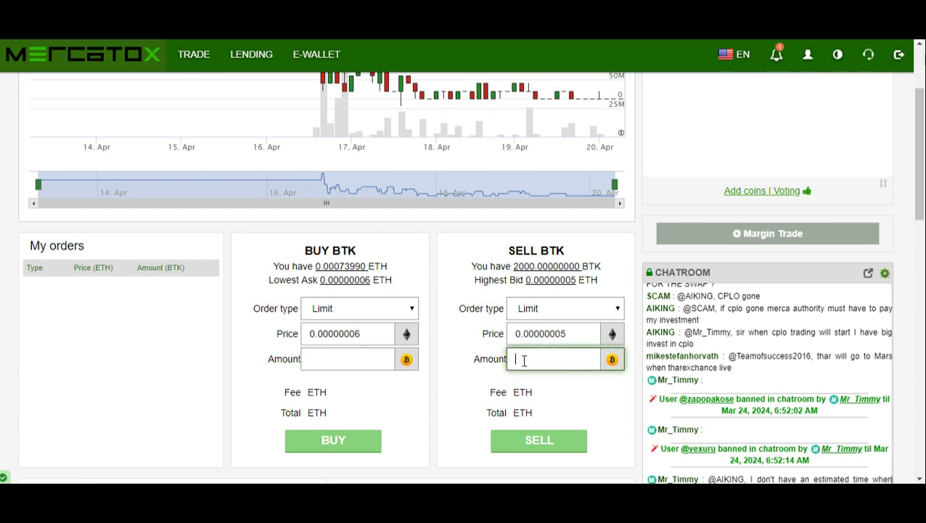
pyautogui.write('2000')
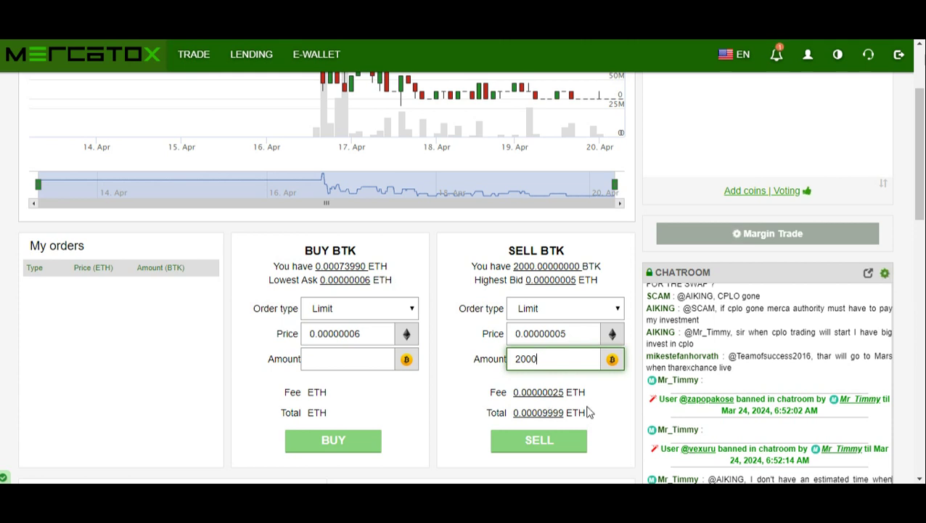
pyautogui.scroll(-1, 608, 409)
pyautogui.scroll(-2, 607, 408)
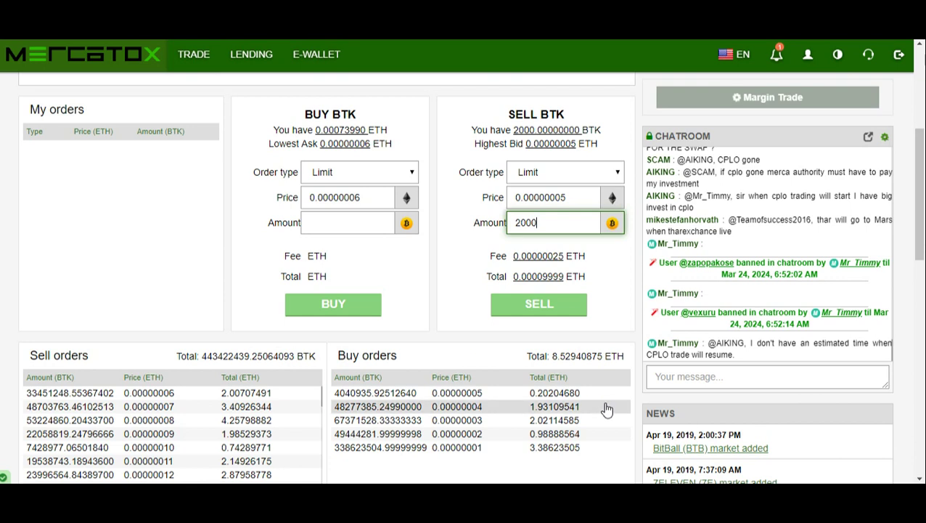
pyautogui.scroll(-2, 608, 409)
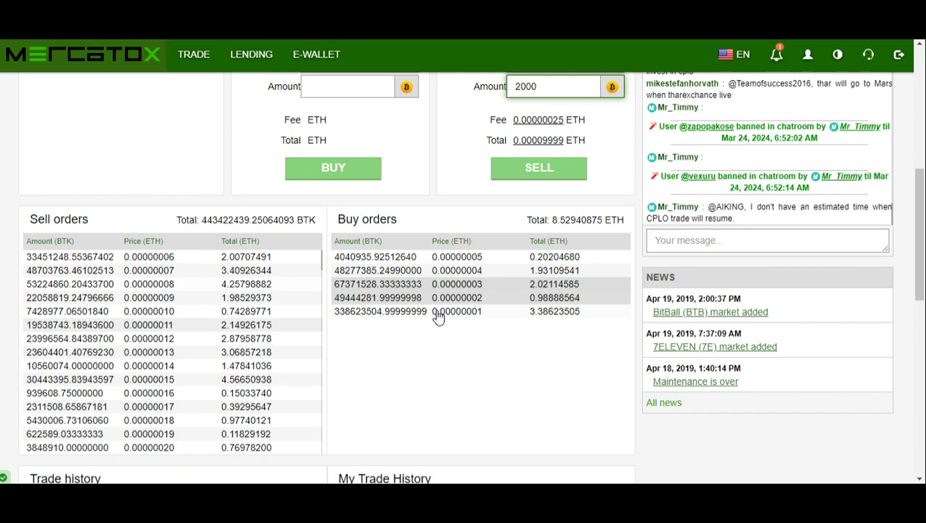
pyautogui.scroll(5, 484, 317)
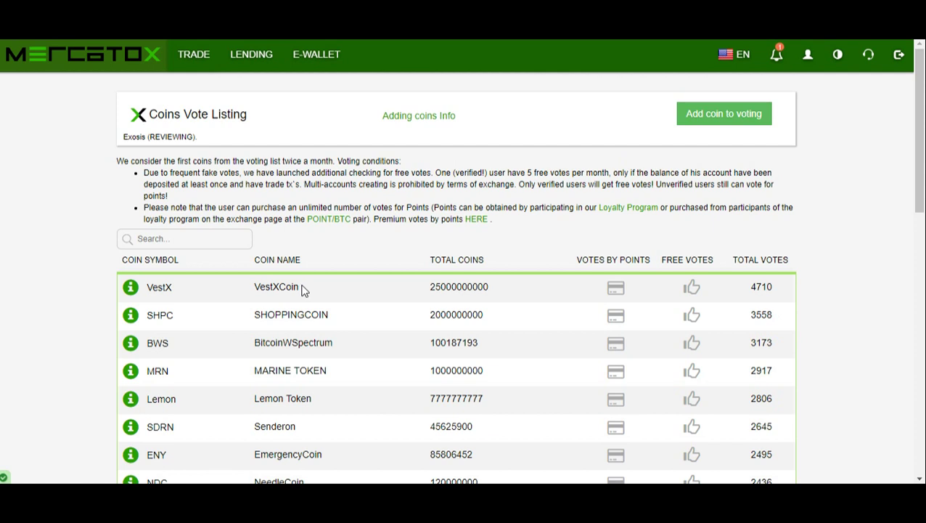
# - Scroll down through the coin vote rankings table and back to the top
pyautogui.scroll(-2, 304, 289)
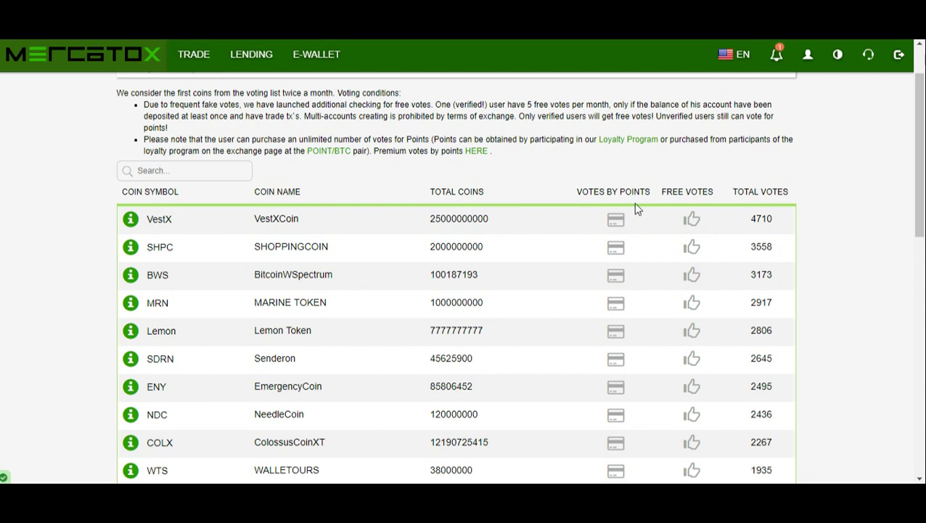
pyautogui.scroll(-4, 351, 315)
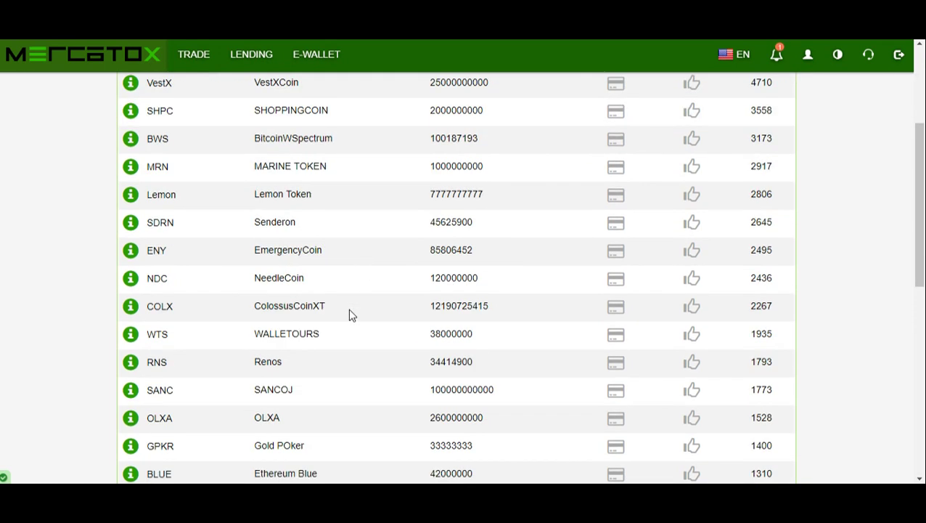
pyautogui.scroll(-2, 352, 315)
pyautogui.scroll(-2, 363, 318)
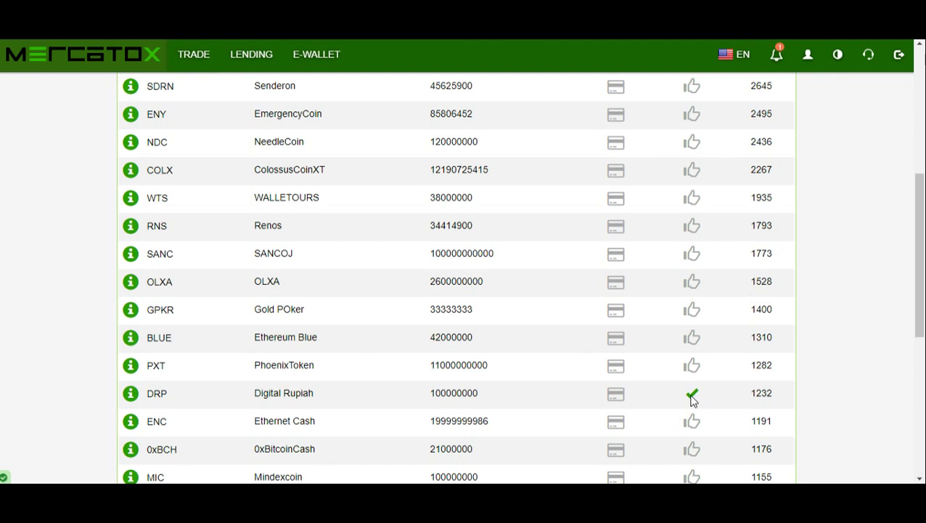
pyautogui.scroll(1, 692, 398)
pyautogui.scroll(1, 692, 398)
pyautogui.scroll(2, 692, 397)
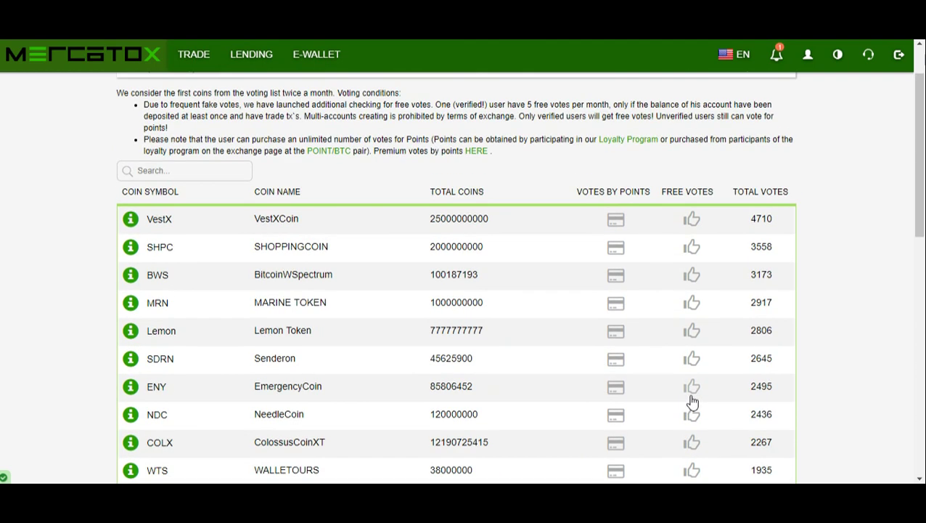
pyautogui.scroll(1, 692, 399)
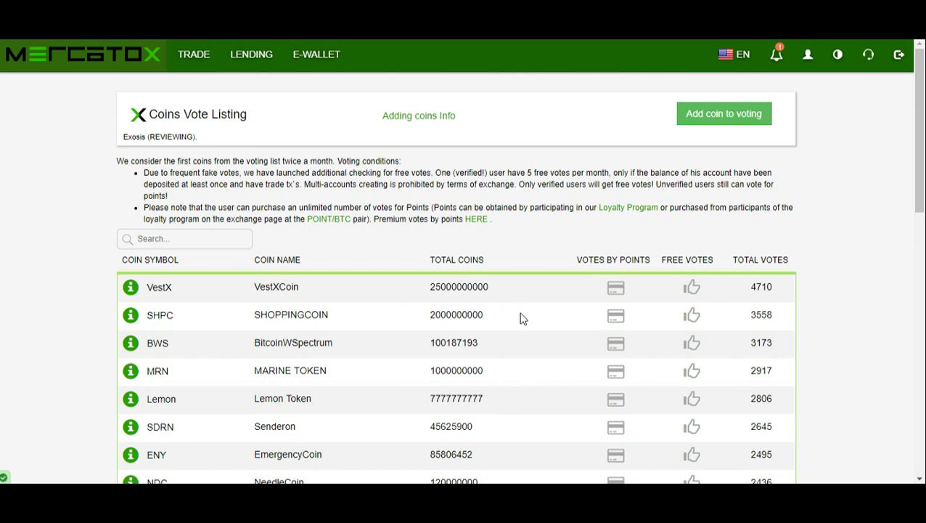
pyautogui.scroll(-1, 521, 318)
# - Read the BitBall (BTB) market-added notification, then return to the ETH/BTC trading page
pyautogui.scroll(1, 521, 318)
pyautogui.scroll(1, 762, 80)
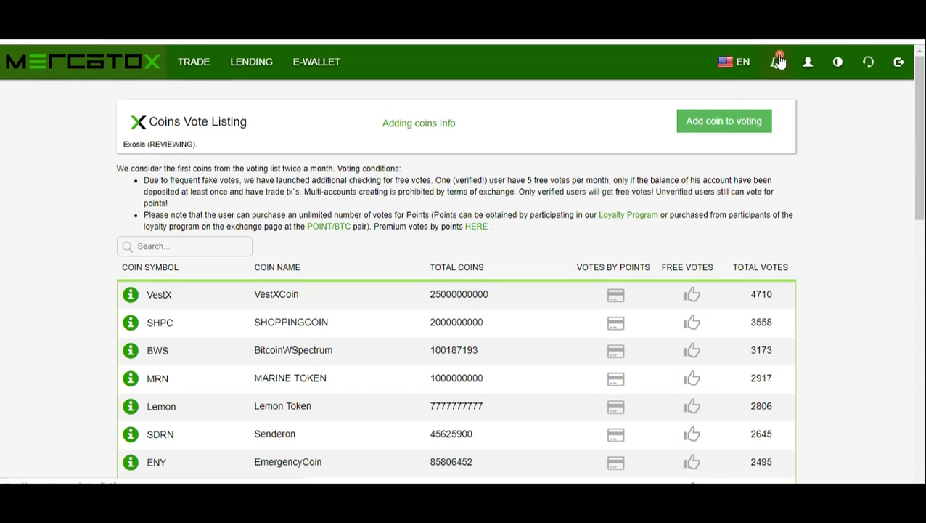
pyautogui.click(779, 62)
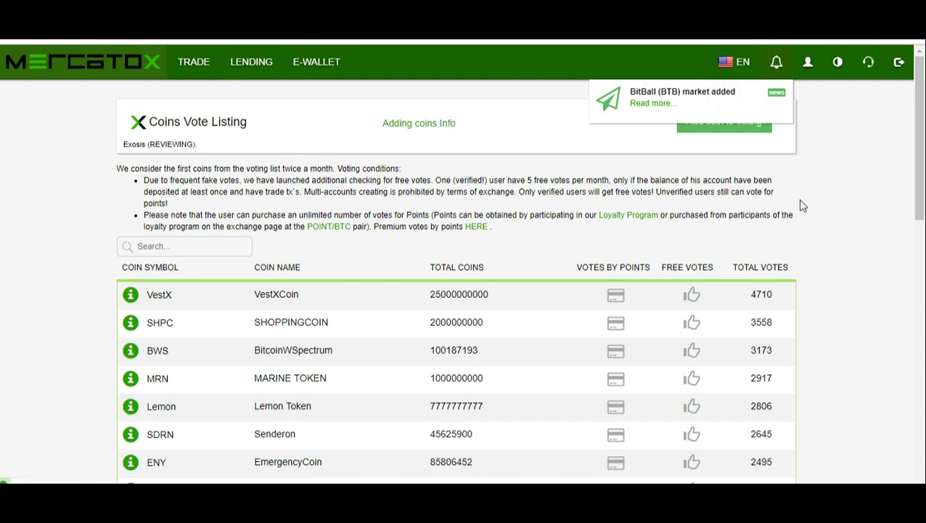
pyautogui.scroll(-3, 827, 203)
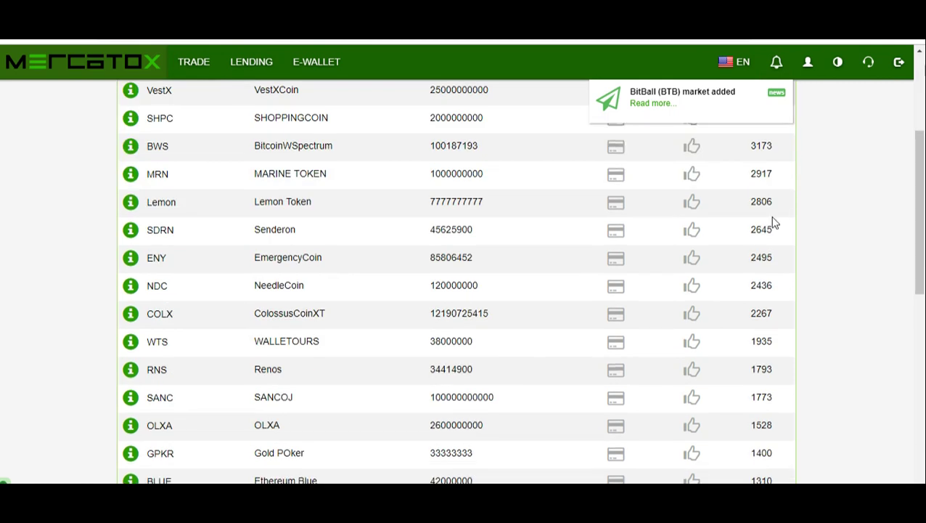
pyautogui.scroll(3, 444, 305)
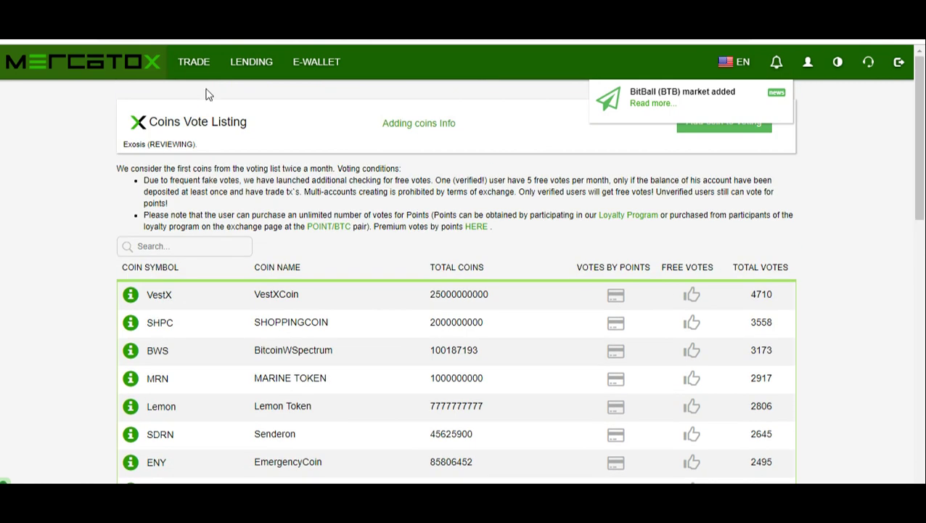
pyautogui.click(194, 62)
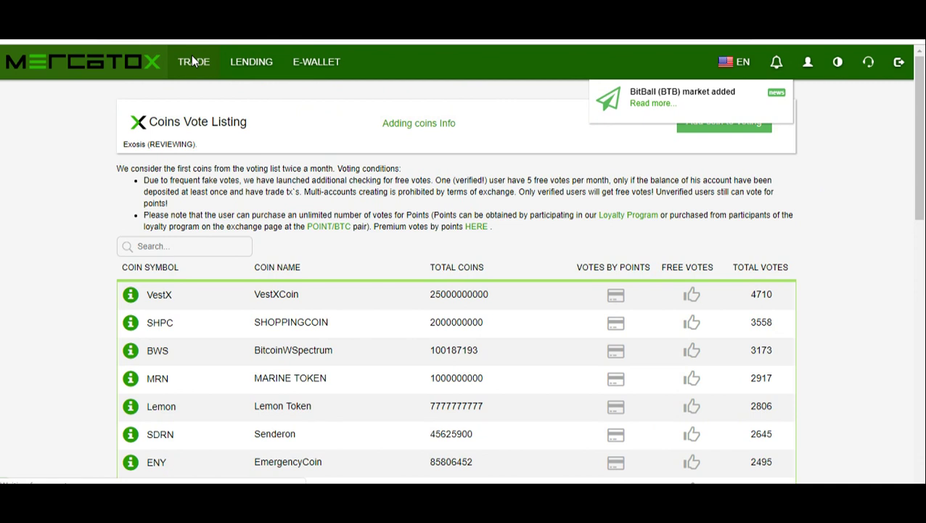